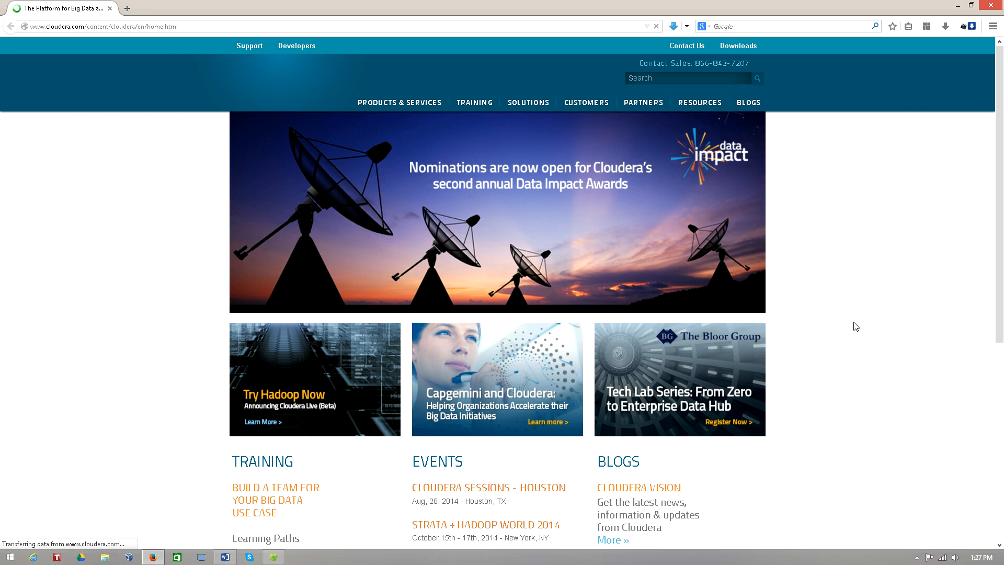
pyautogui.scroll(-3, 1001, 247)
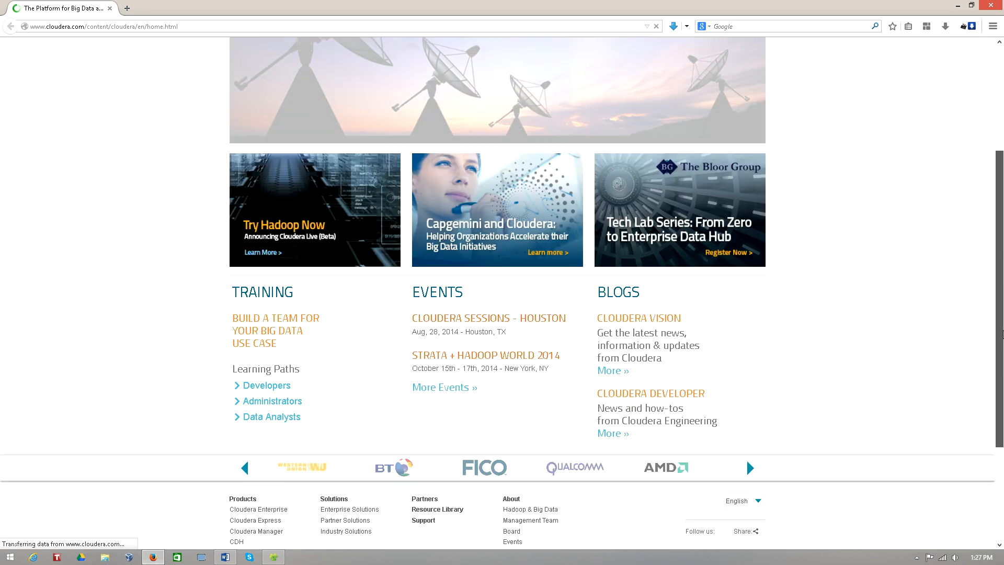
pyautogui.scroll(3, 1002, 320)
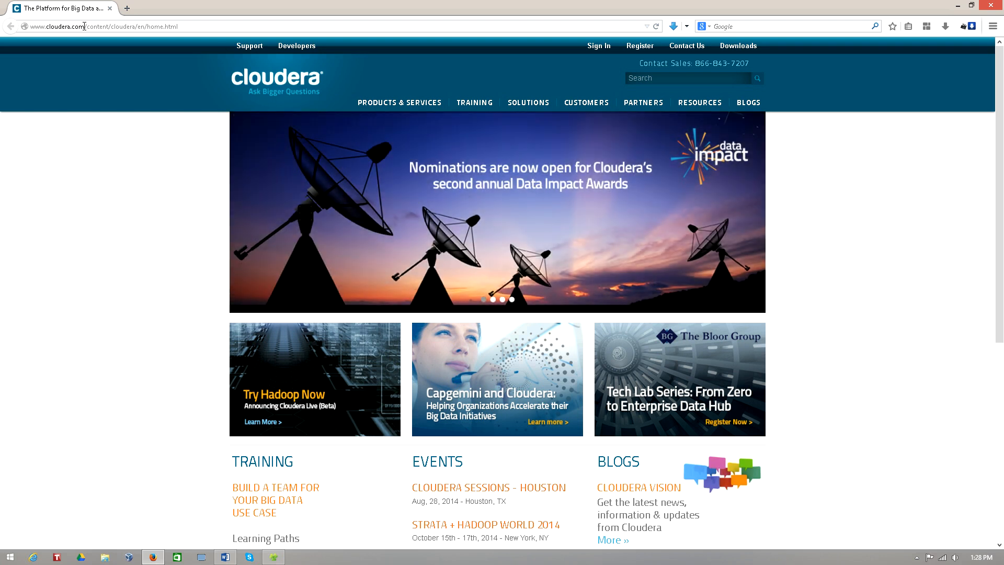
pyautogui.moveTo(84, 27); pyautogui.dragTo(29, 26)
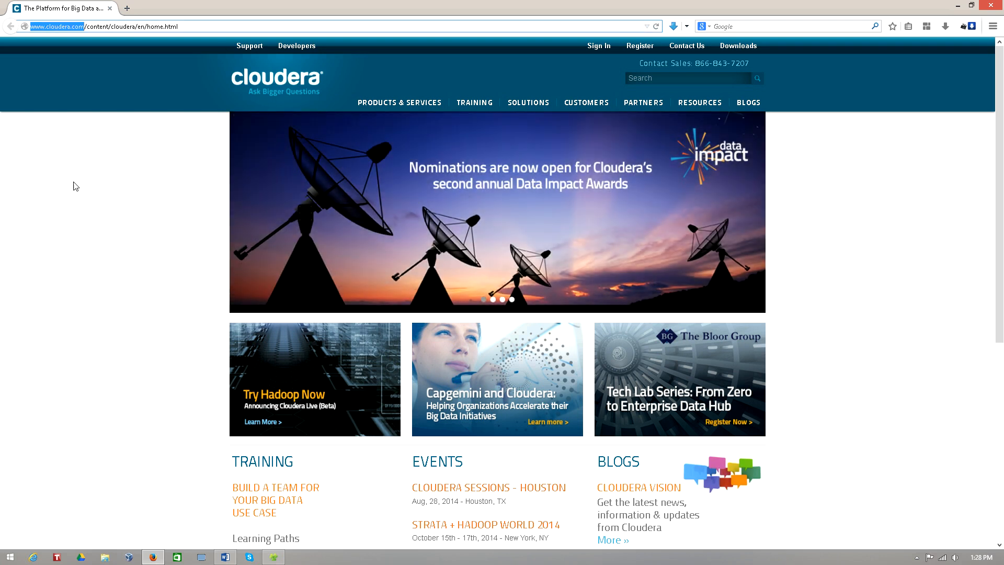
pyautogui.click(80, 184)
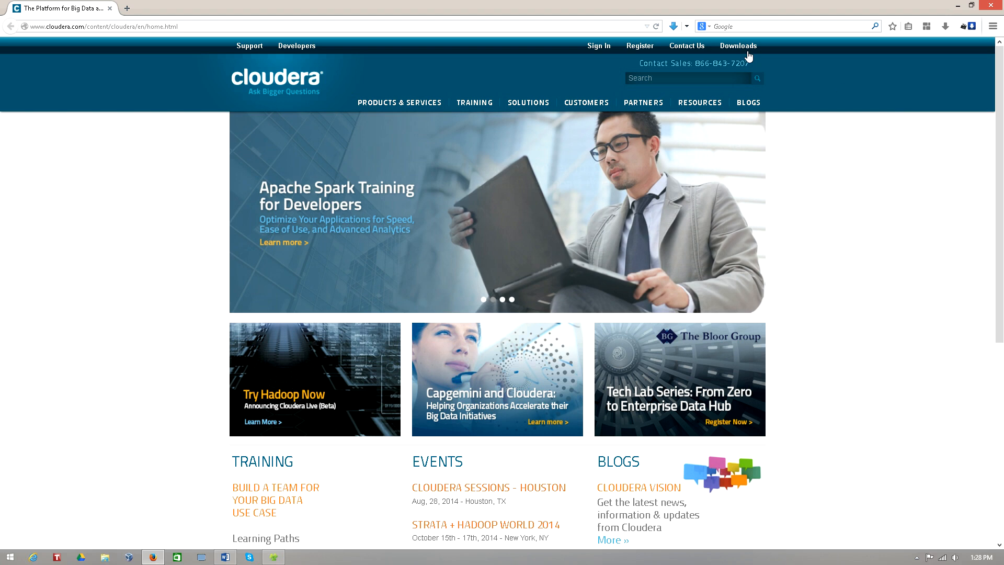
# Open the QuickStart VMs page from the Cloudera downloads
pyautogui.click(742, 50)
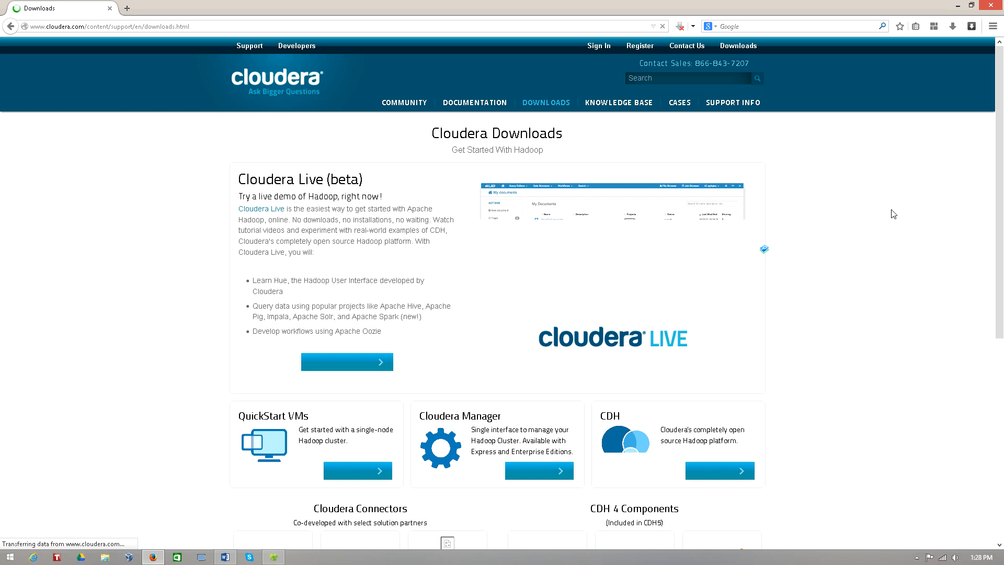
pyautogui.scroll(-4, 808, 266)
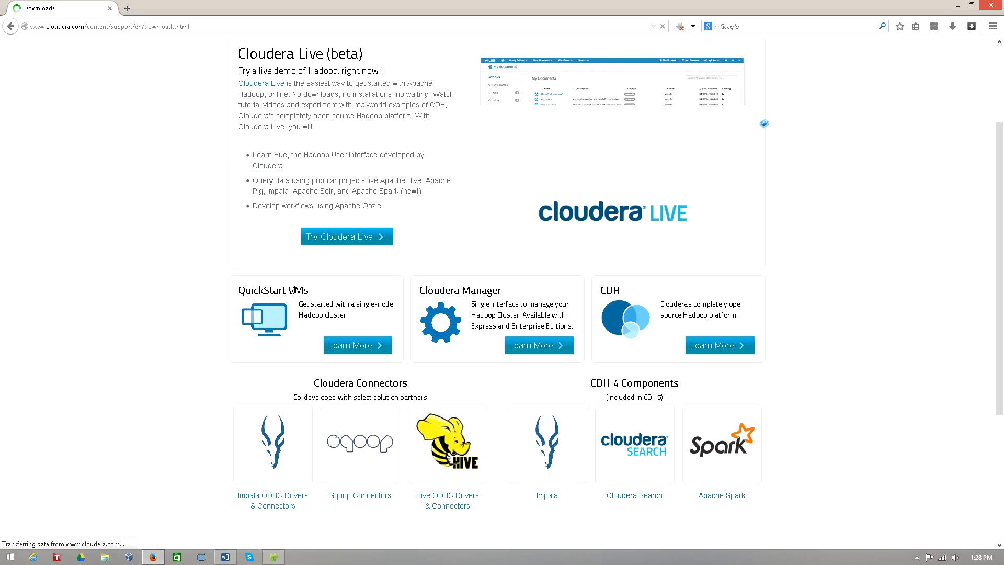
pyautogui.moveTo(295, 290); pyautogui.dragTo(332, 294)
pyautogui.click(331, 293)
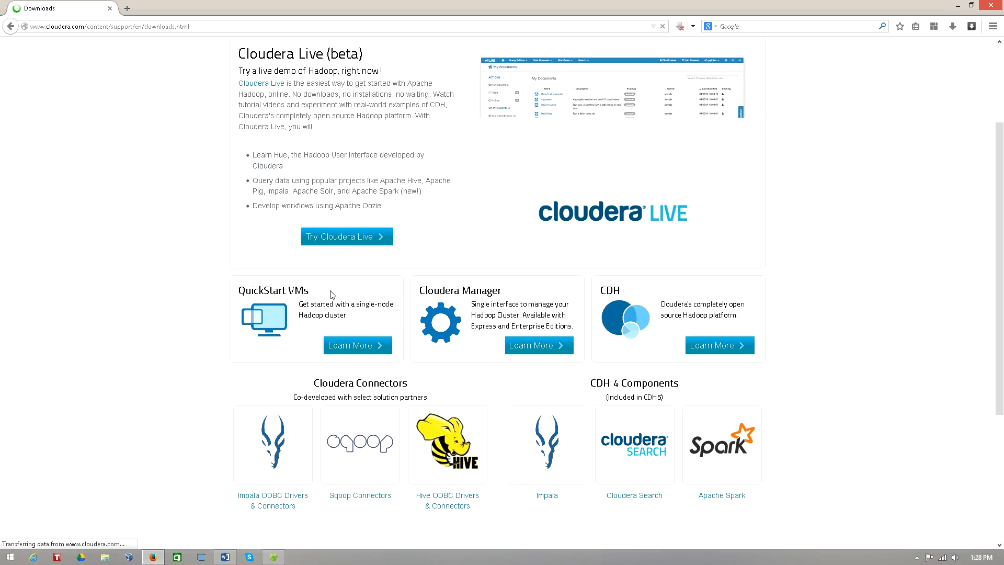
pyautogui.click(374, 349)
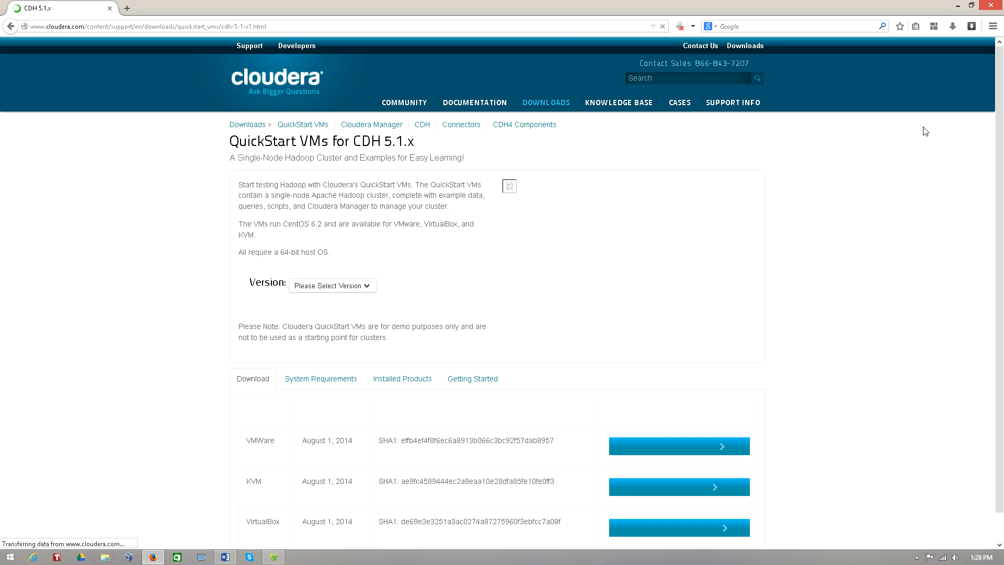
# Switch the QuickStart VM version to CDH 4.7.x
pyautogui.scroll(-3, 867, 266)
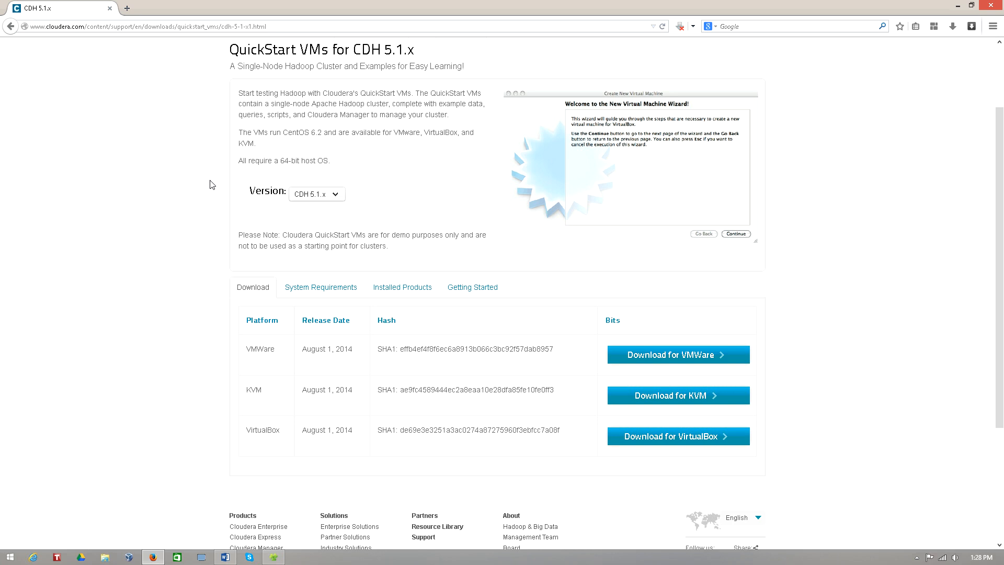
pyautogui.click(328, 194)
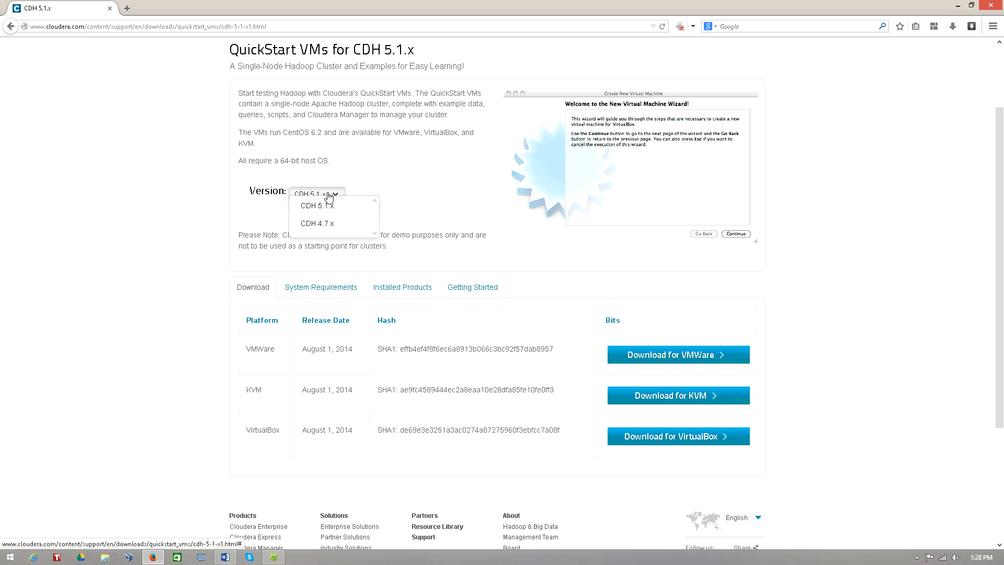
pyautogui.click(324, 231)
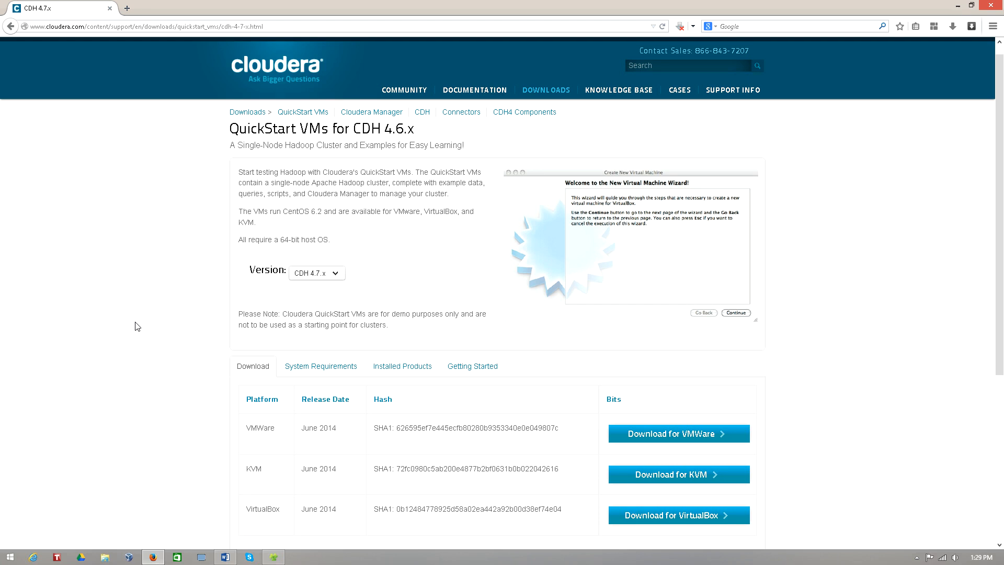
# Review the VMWare, KVM and VirtualBox platforms offered for the CDH 4.7.x download
pyautogui.scroll(-4, 137, 326)
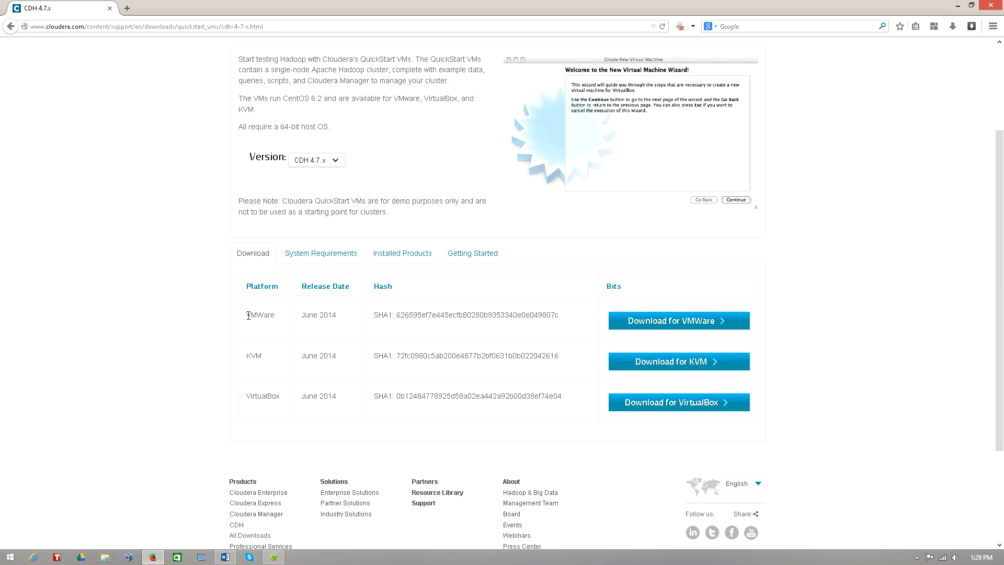
pyautogui.moveTo(245, 314); pyautogui.dragTo(287, 319)
pyautogui.moveTo(245, 356); pyautogui.dragTo(277, 419)
pyautogui.click(330, 431)
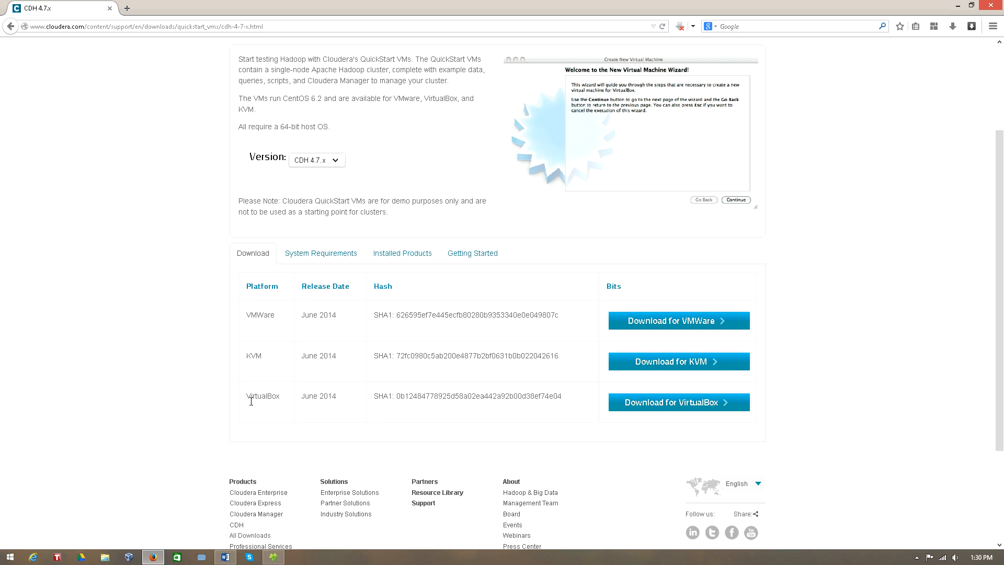
pyautogui.moveTo(245, 396); pyautogui.dragTo(284, 398)
pyautogui.click(288, 413)
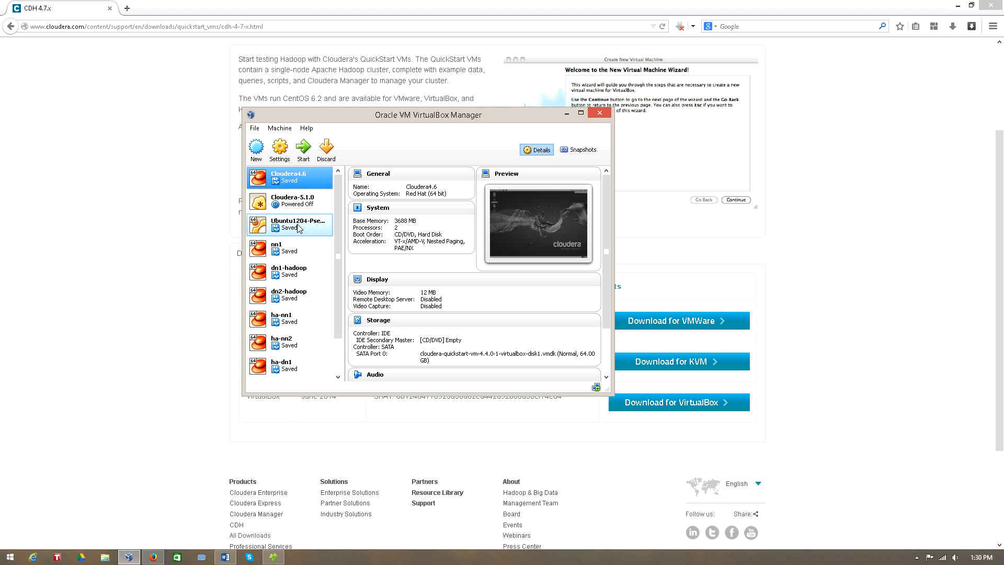
# Start a new virtual machine in Oracle VM VirtualBox named Cloudera4.7, with type Linux and version Red Hat (64 bit)
pyautogui.click(257, 151)
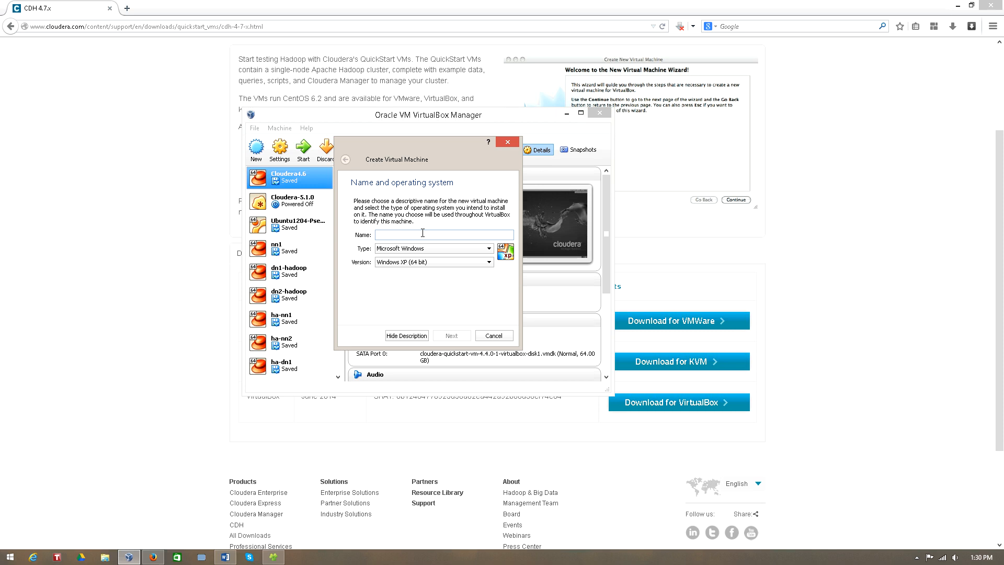
pyautogui.write('Cloudera4.7')
pyautogui.click(487, 249)
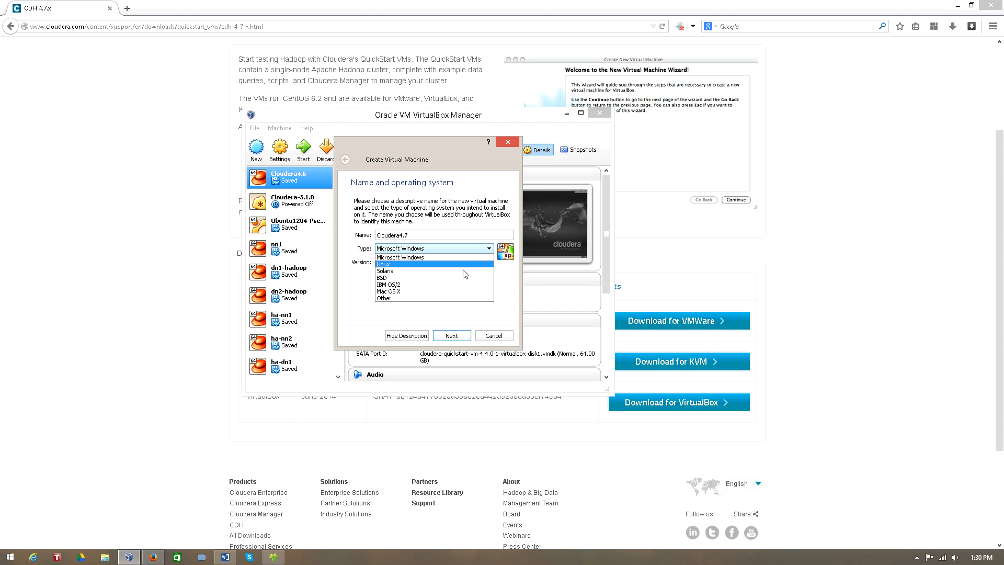
pyautogui.click(429, 265)
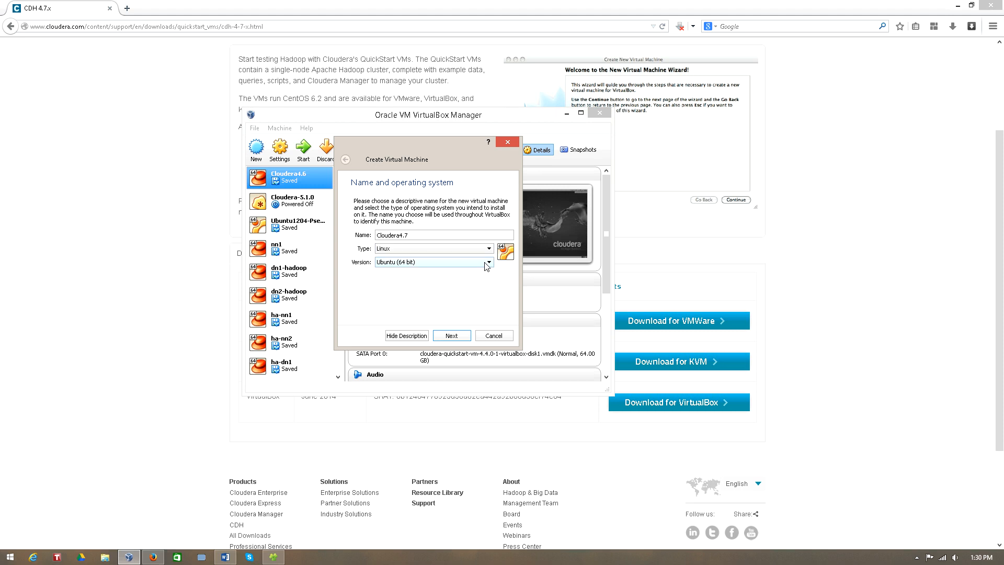
pyautogui.click(487, 262)
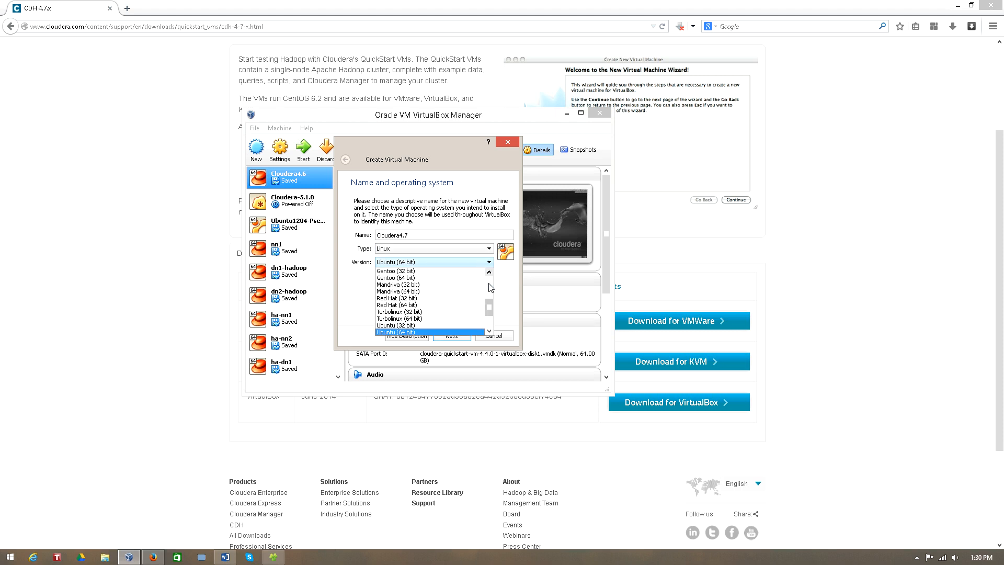
pyautogui.click(445, 305)
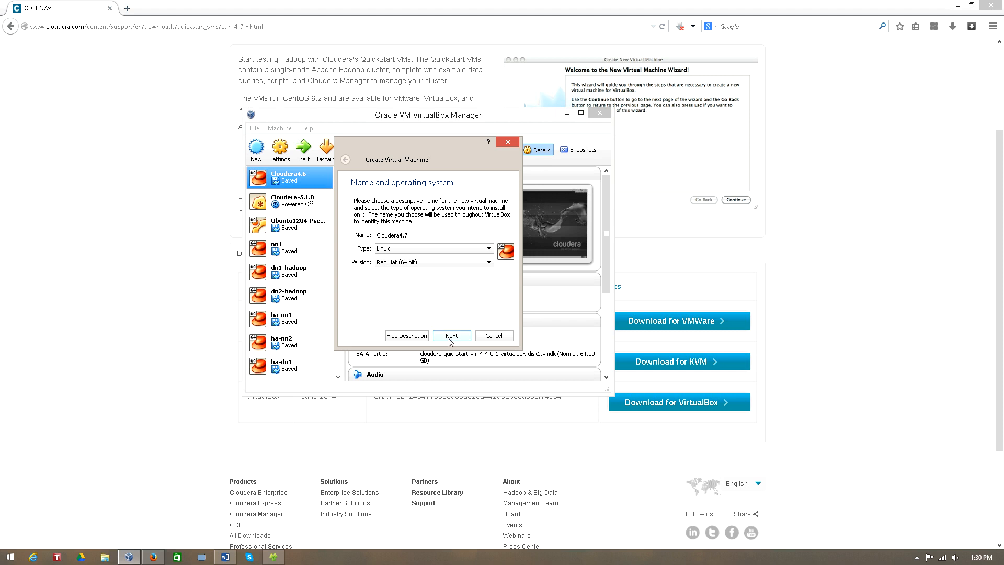
pyautogui.click(487, 263)
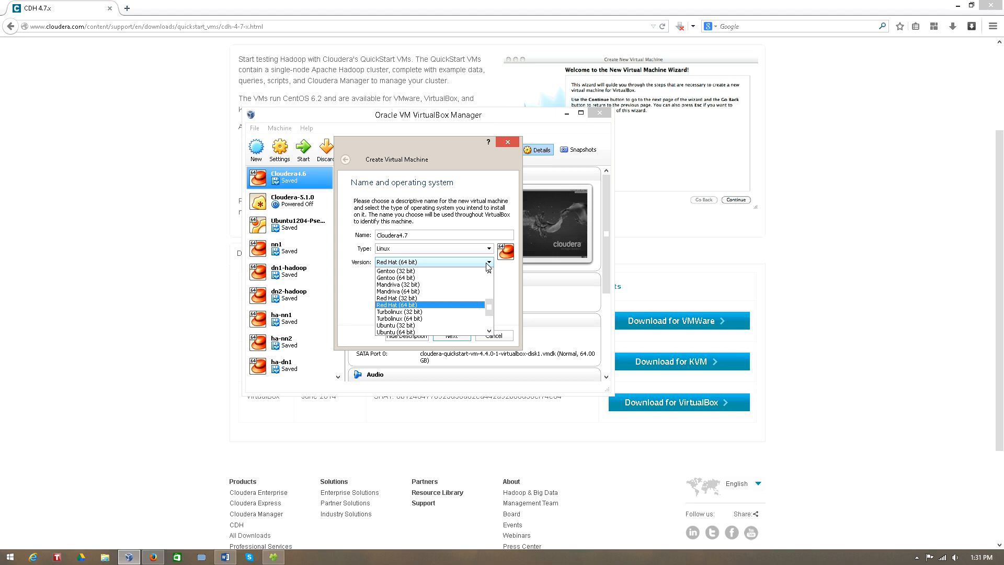
pyautogui.click(425, 305)
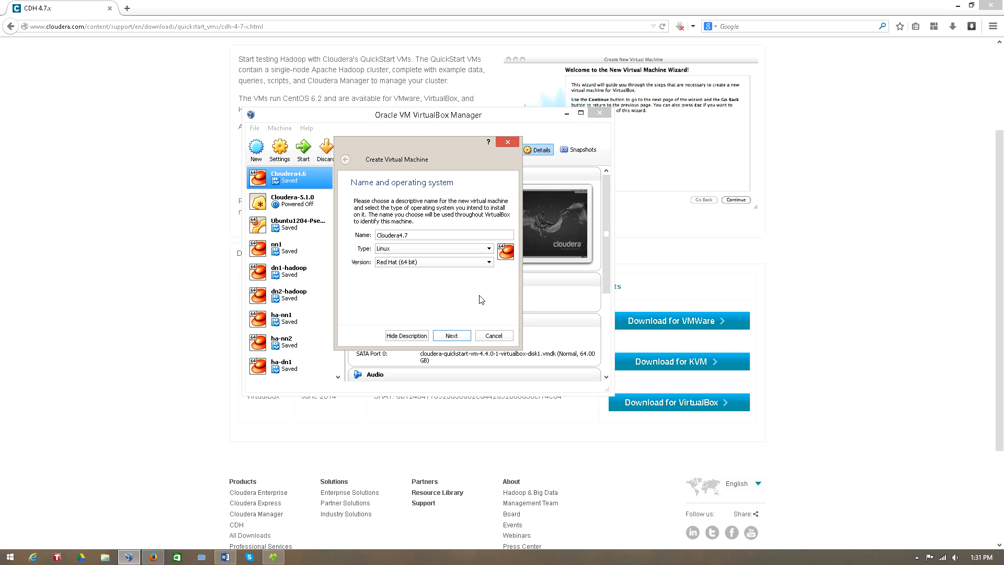
pyautogui.click(451, 335)
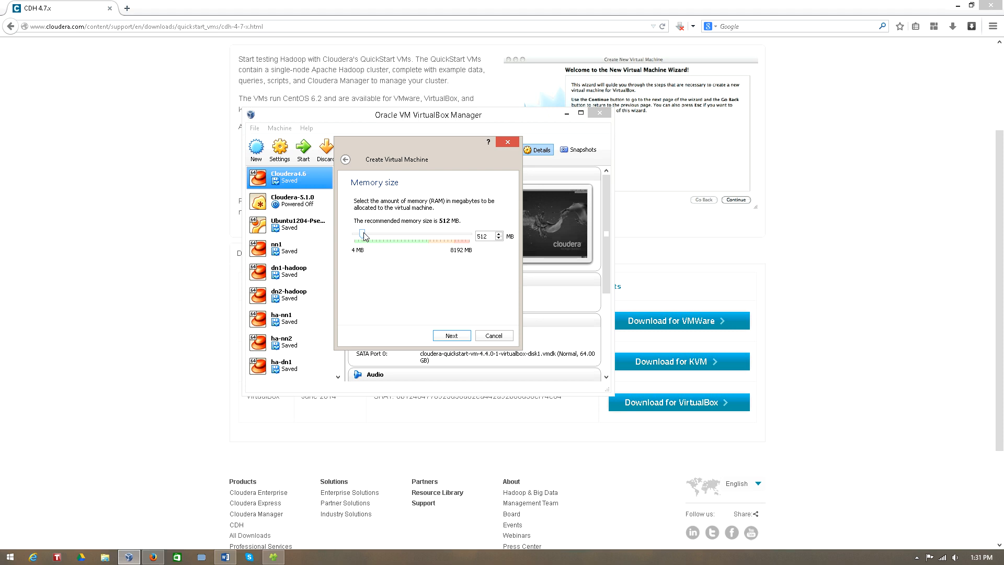
# Set the new virtual machine's memory size to 3292 MB and continue to the hard drive setup
pyautogui.moveTo(365, 236); pyautogui.dragTo(398, 236)
pyautogui.moveTo(396, 236); pyautogui.dragTo(403, 237)
pyautogui.click(451, 336)
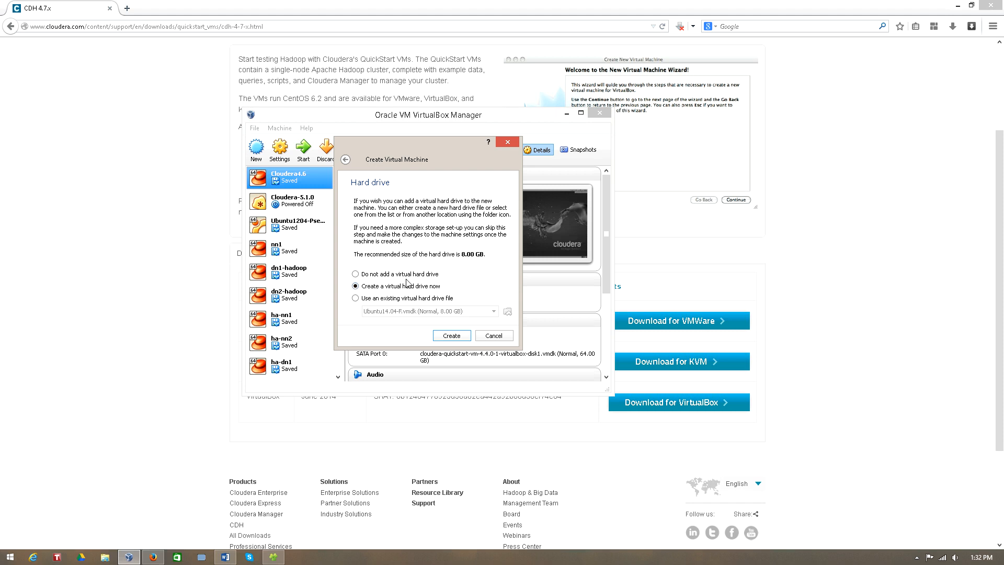
# Attach the existing virtual hard drive file cloudera-quickstart-vm-4.4.0-1-virtualbox-disk1 and create the virtual machine
pyautogui.click(355, 298)
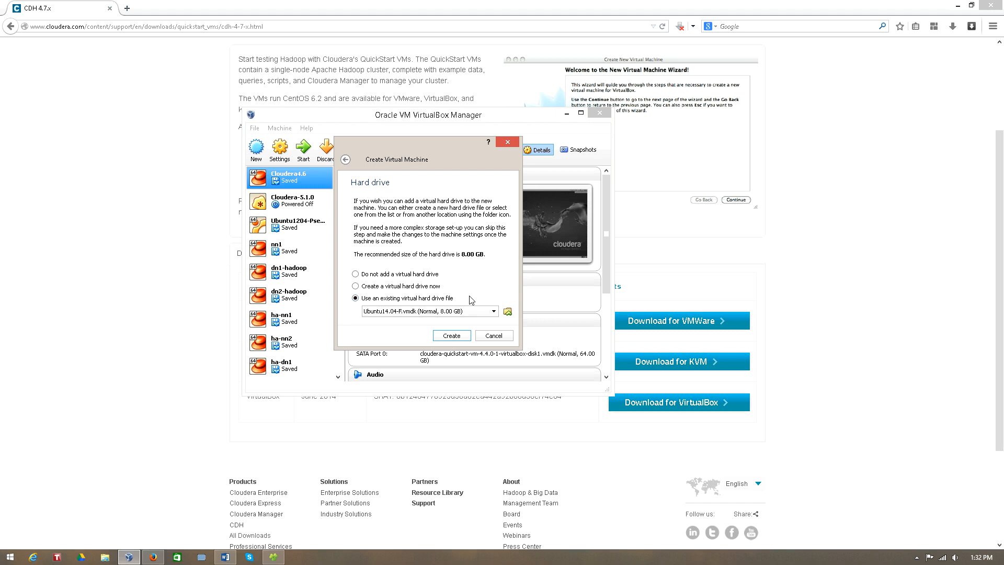
pyautogui.click(507, 311)
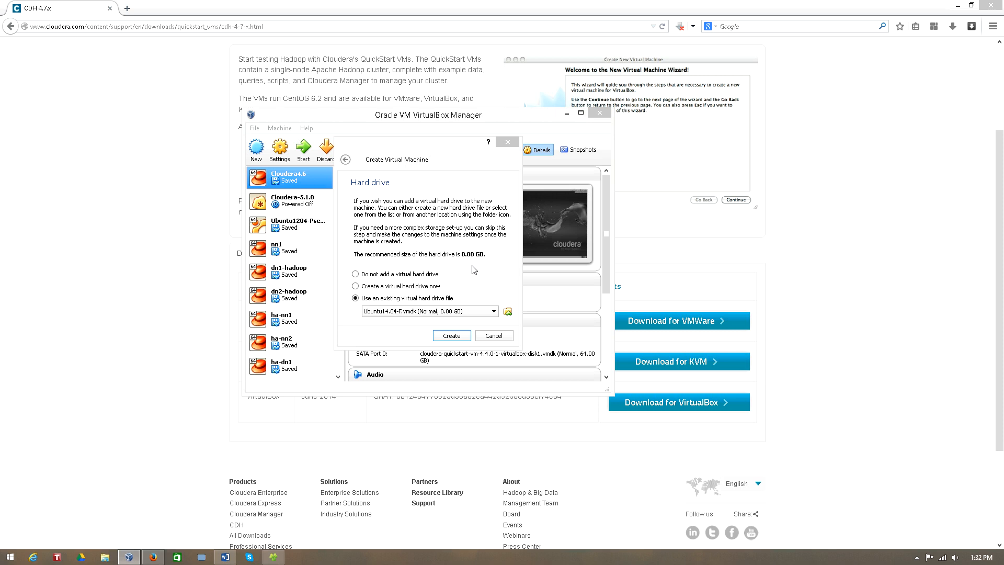
pyautogui.click(403, 271)
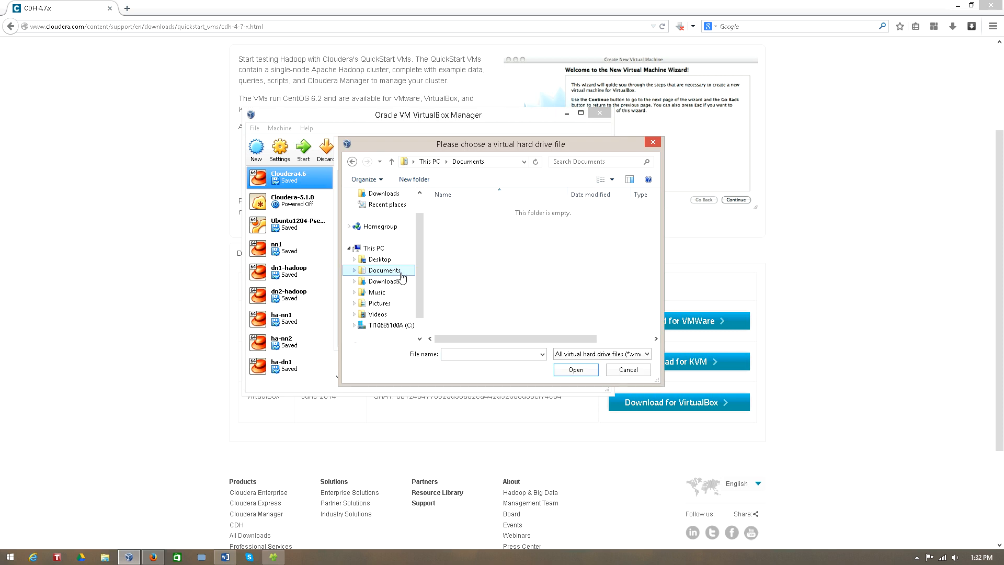
pyautogui.doubleClick(496, 230)
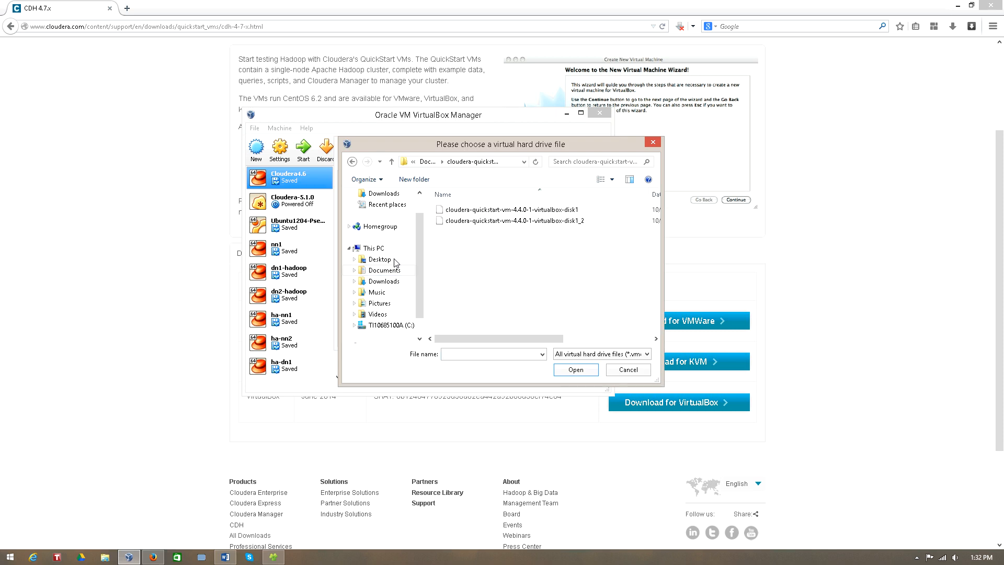
pyautogui.click(512, 210)
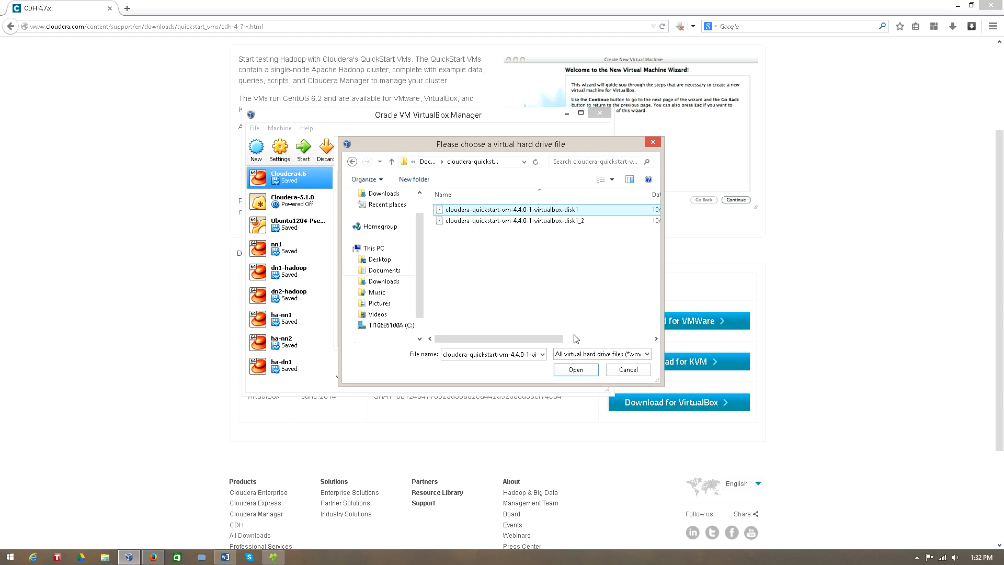
pyautogui.click(576, 369)
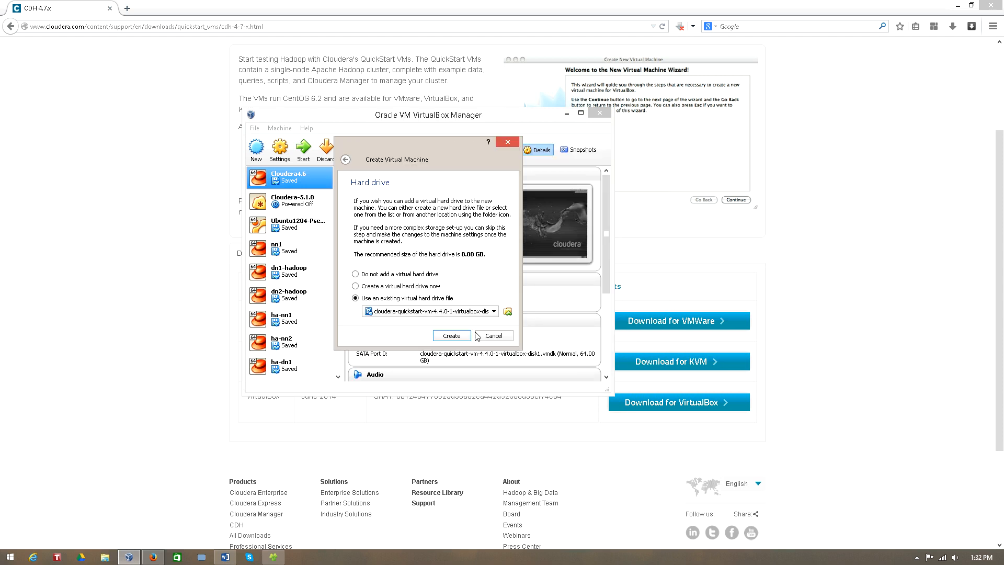
pyautogui.click(452, 335)
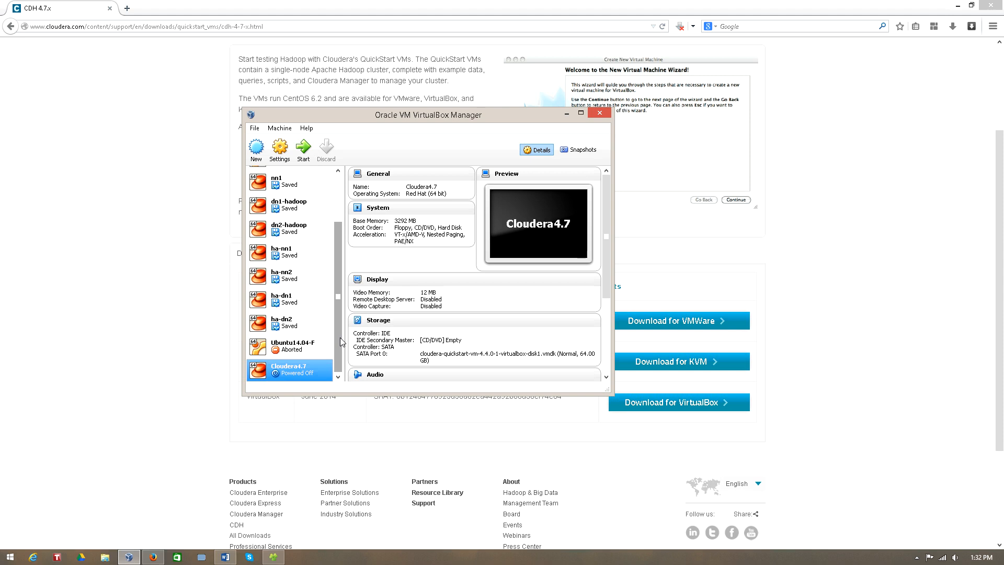
pyautogui.moveTo(340, 337); pyautogui.dragTo(340, 349)
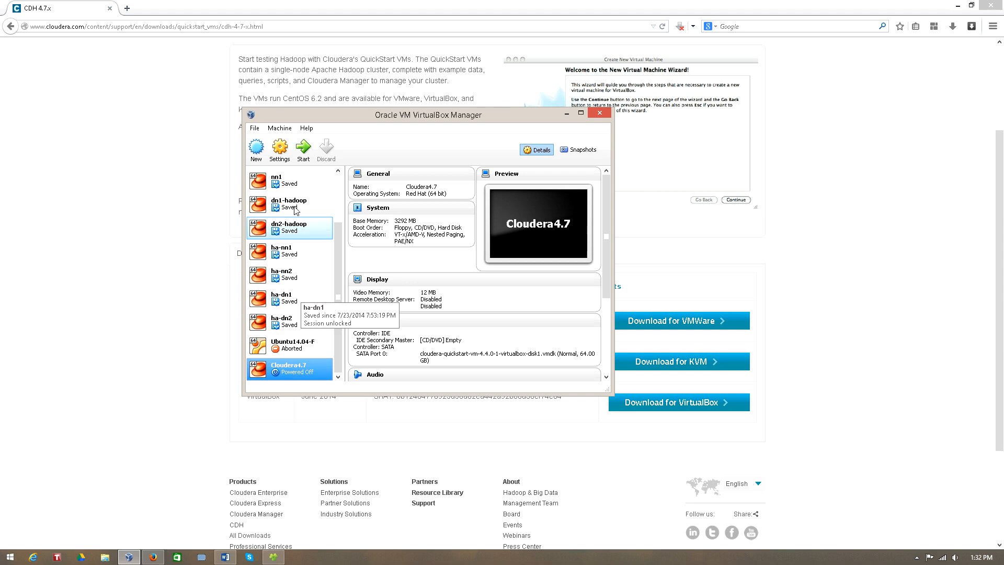
pyautogui.click(280, 161)
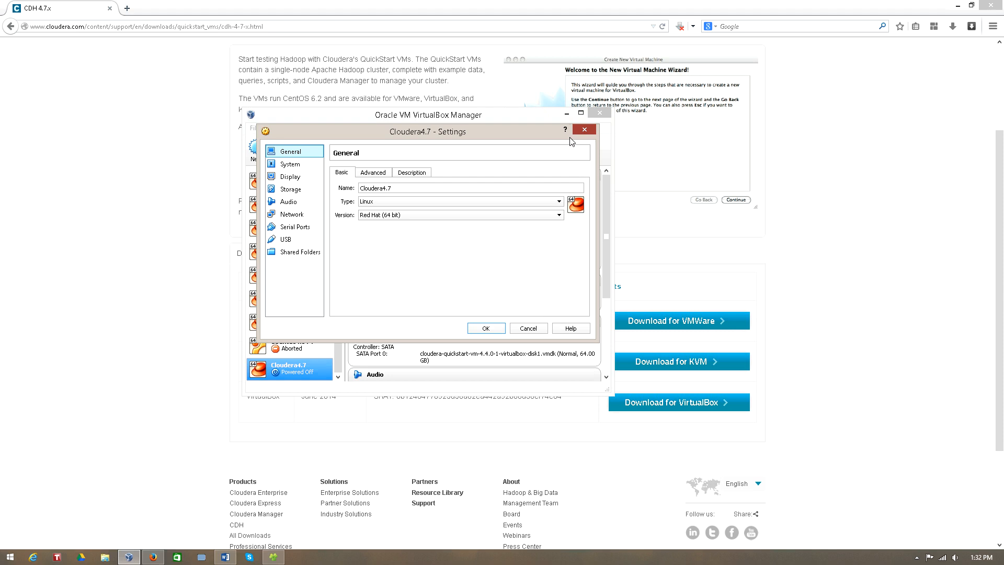
pyautogui.click(583, 131)
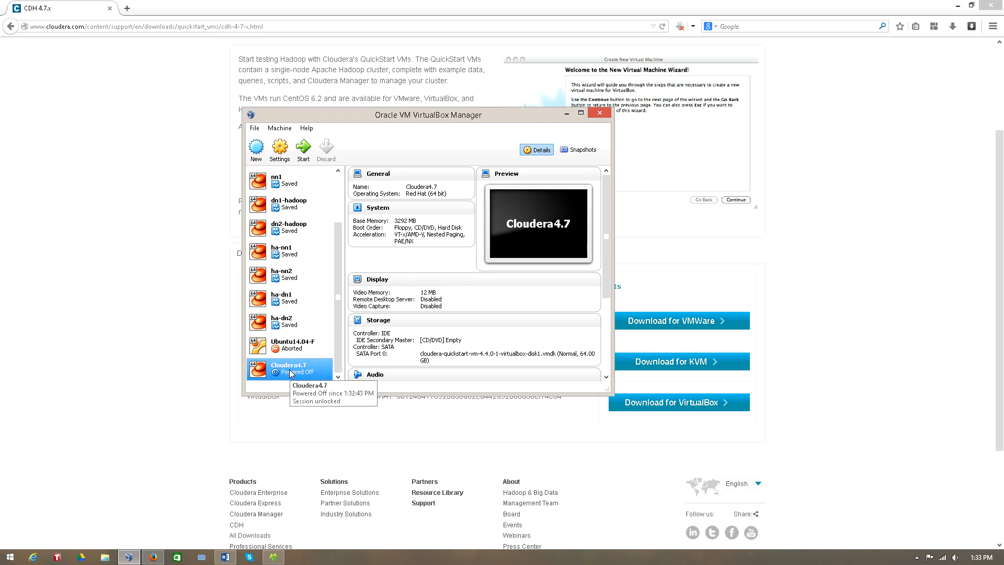
# In the Cloudera4.7 virtual machine's settings, set Shared Clipboard and Drag'n'Drop to Bidirectional
pyautogui.click(279, 151)
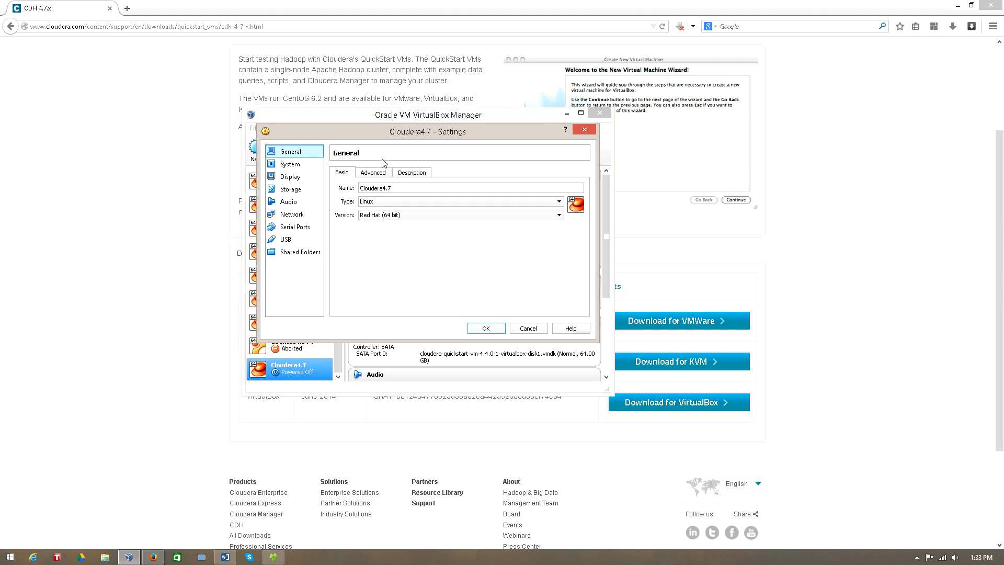
pyautogui.click(376, 174)
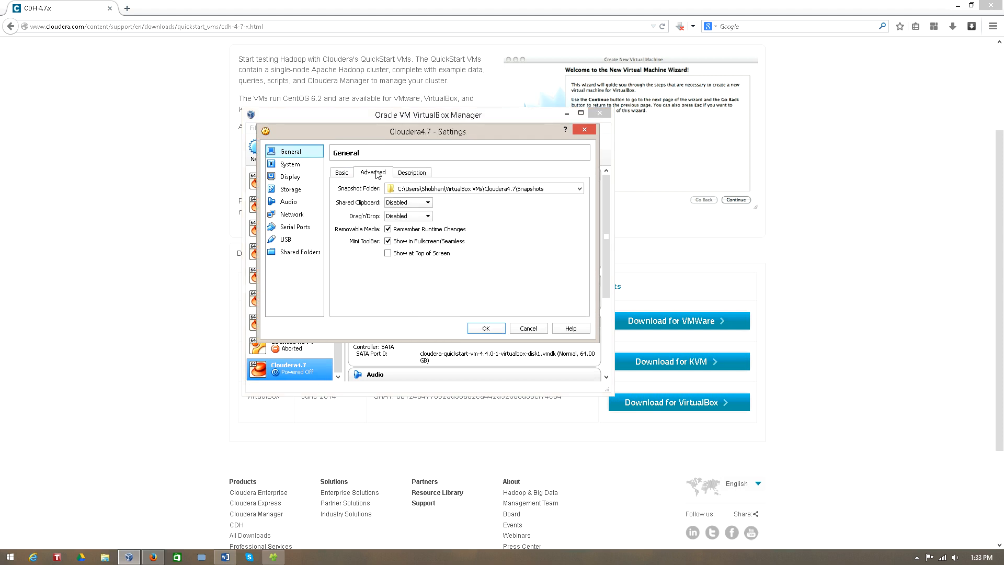
pyautogui.click(426, 203)
pyautogui.click(421, 232)
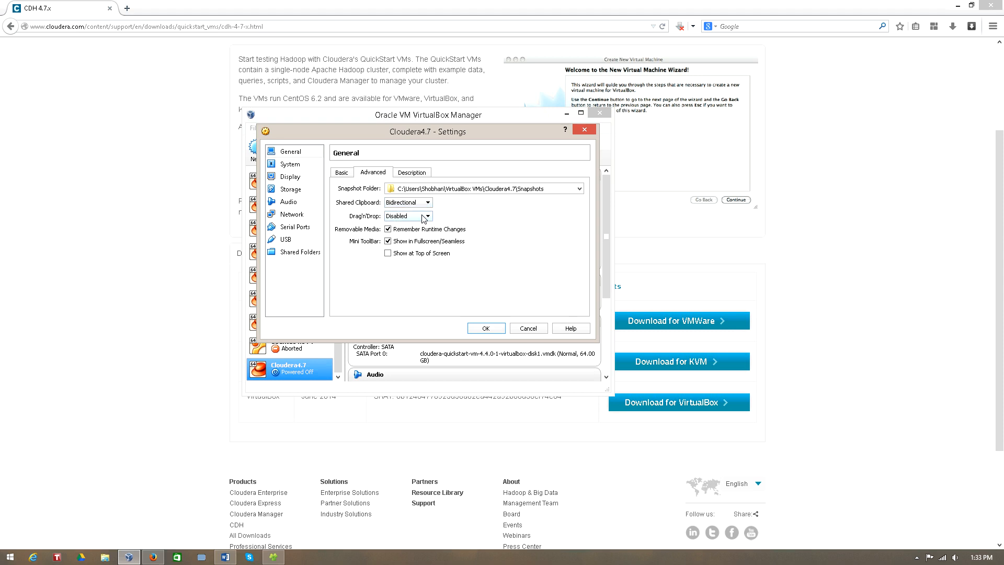
pyautogui.click(424, 216)
pyautogui.click(422, 246)
# Exclude the Floppy device from the virtual machine's boot order in the System settings
pyautogui.click(300, 165)
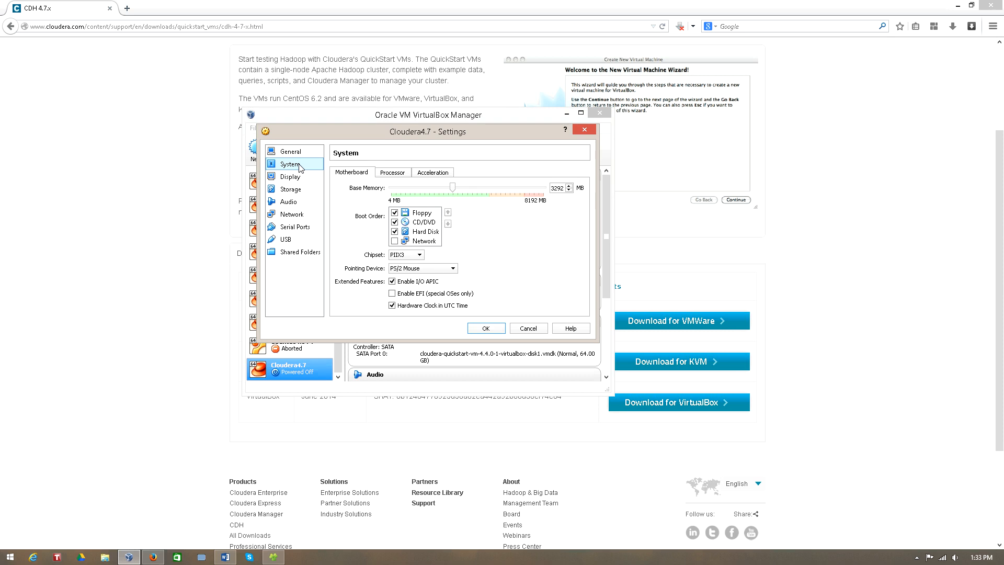
pyautogui.click(423, 213)
pyautogui.press('space')
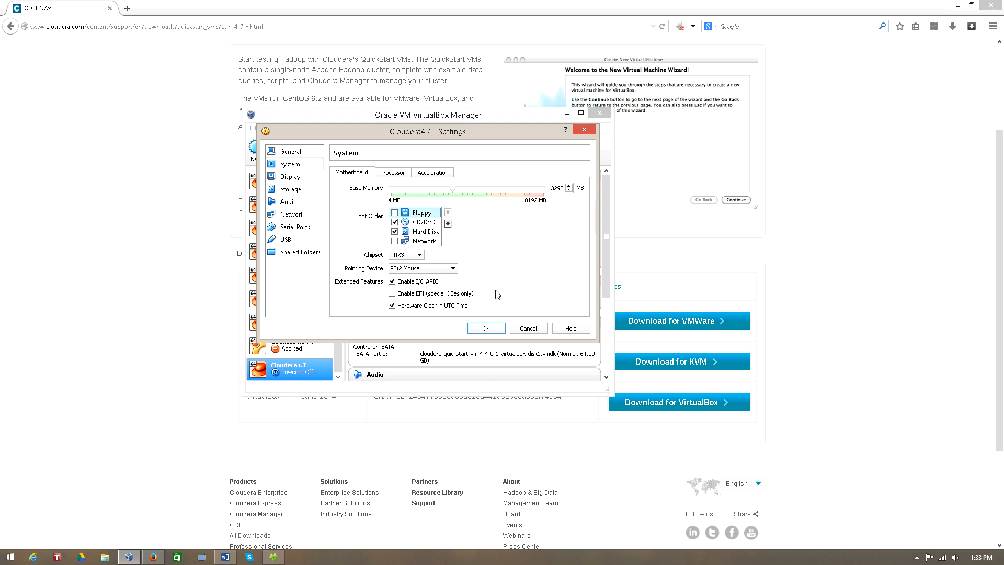
# Review the virtual machine's Processor, Acceleration, Display, Storage, Audio, Network, Serial Ports, USB and Shared Folders settings
pyautogui.click(401, 175)
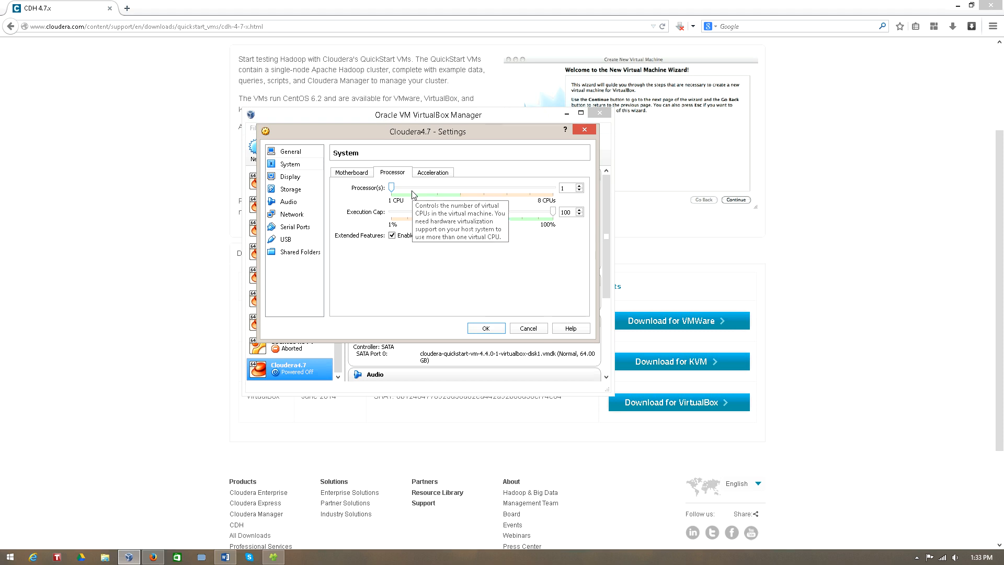
pyautogui.click(440, 175)
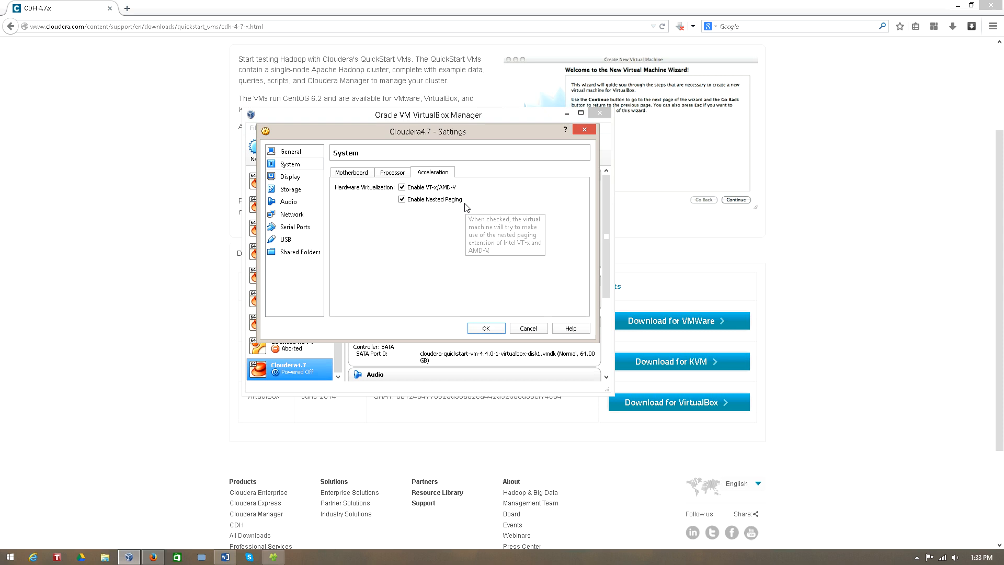
pyautogui.click(302, 183)
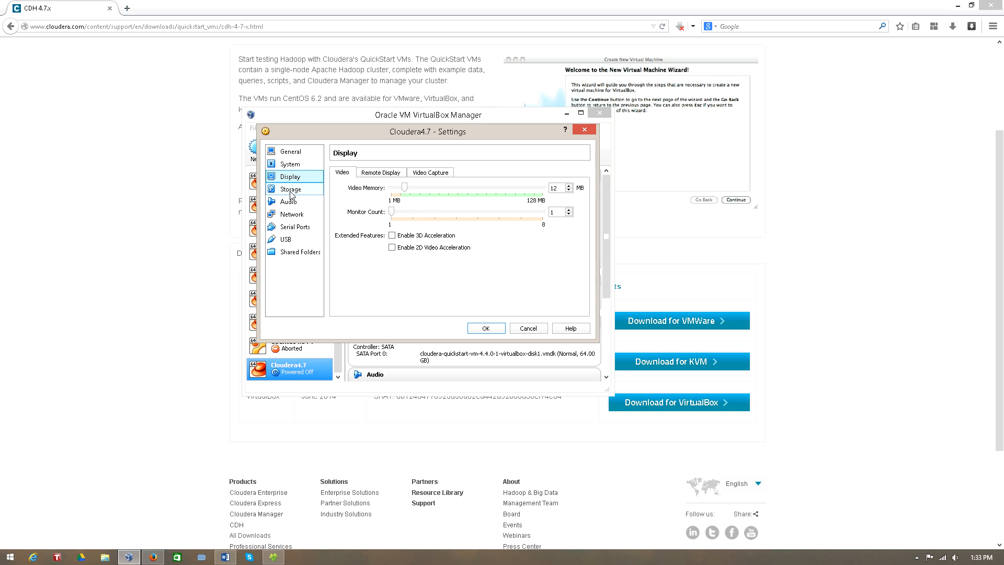
pyautogui.click(291, 192)
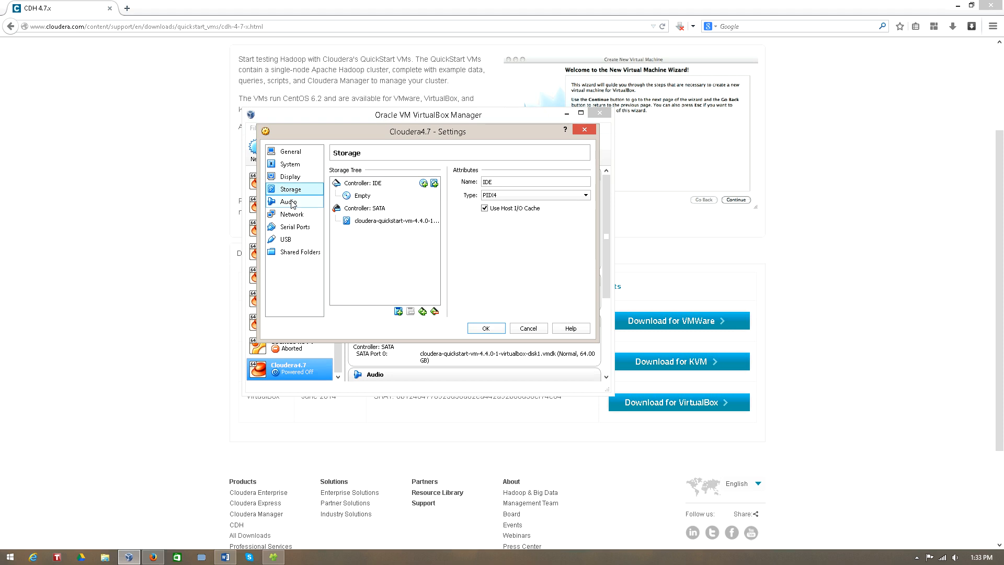
pyautogui.click(292, 204)
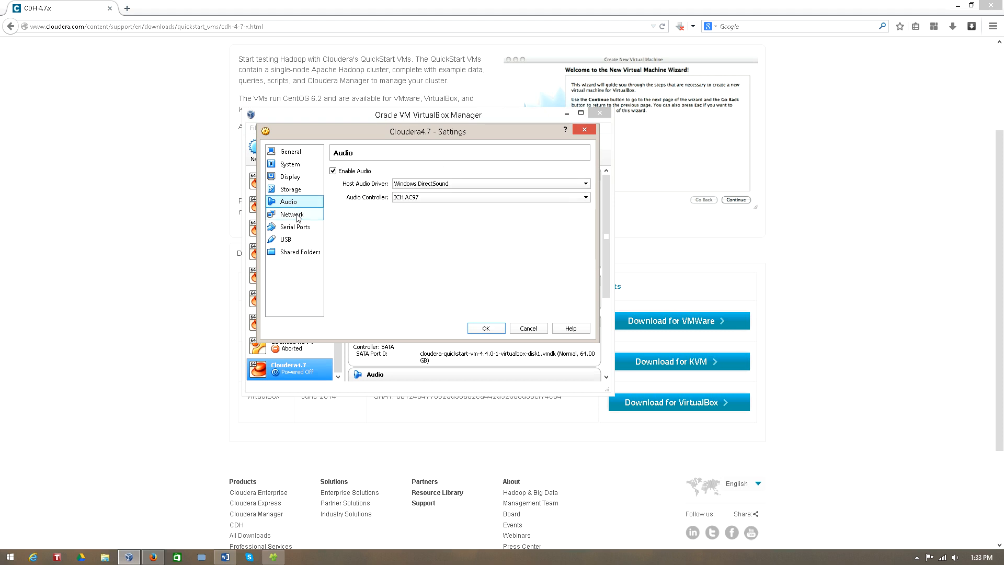
pyautogui.click(297, 216)
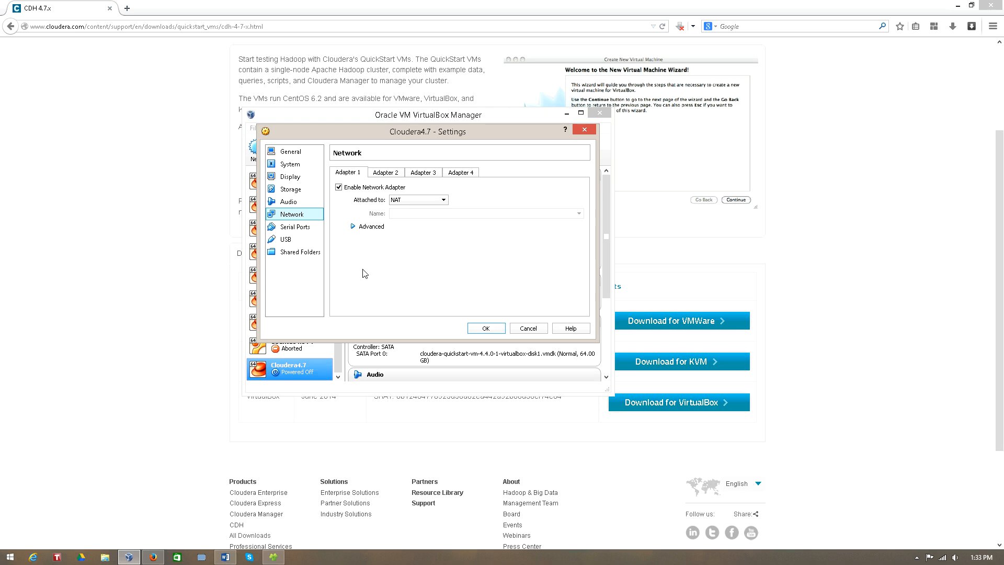
pyautogui.click(301, 230)
pyautogui.click(296, 241)
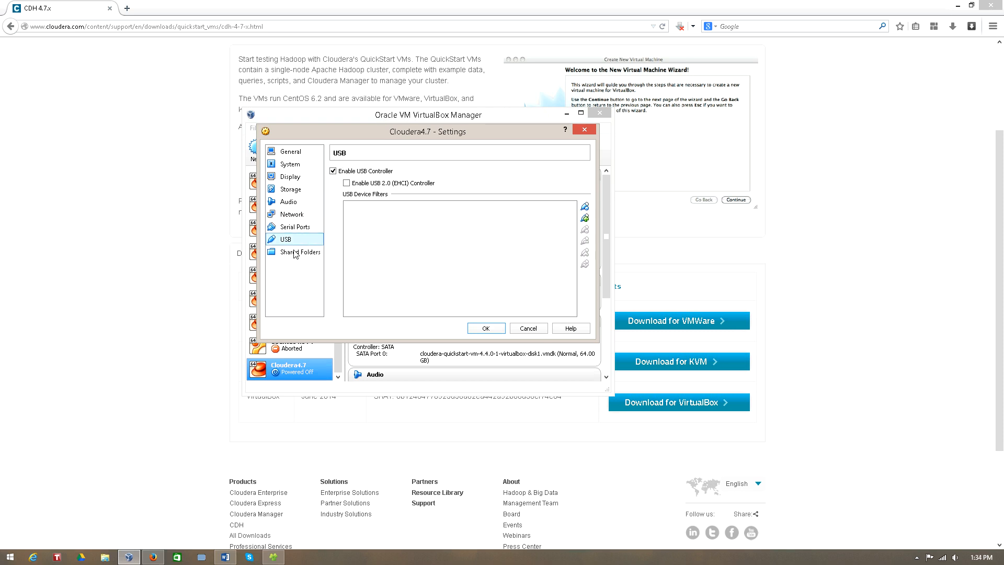
pyautogui.click(296, 255)
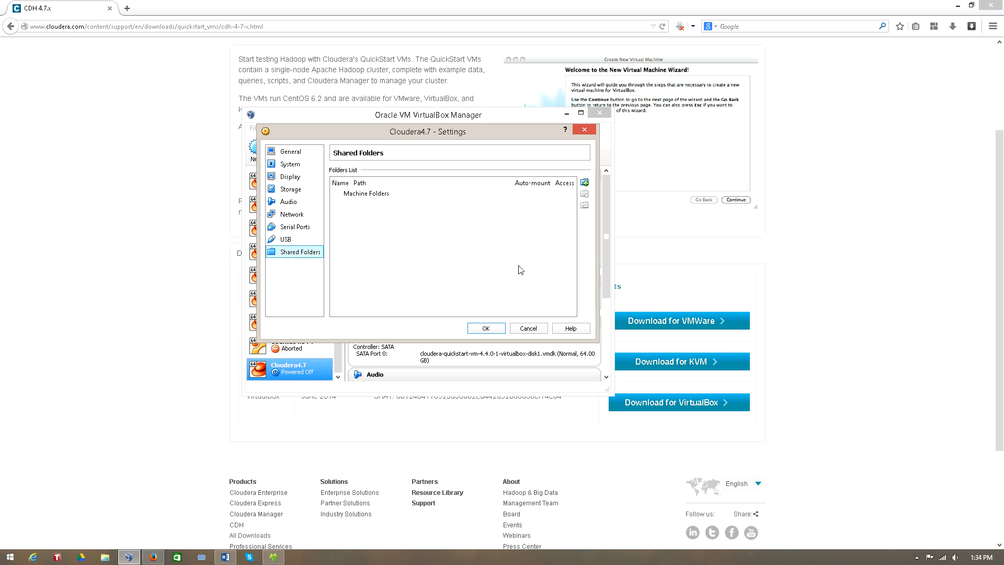
# Save the settings, start the Cloudera4.7 virtual machine and dismiss the auto capture keyboard notice
pyautogui.click(483, 329)
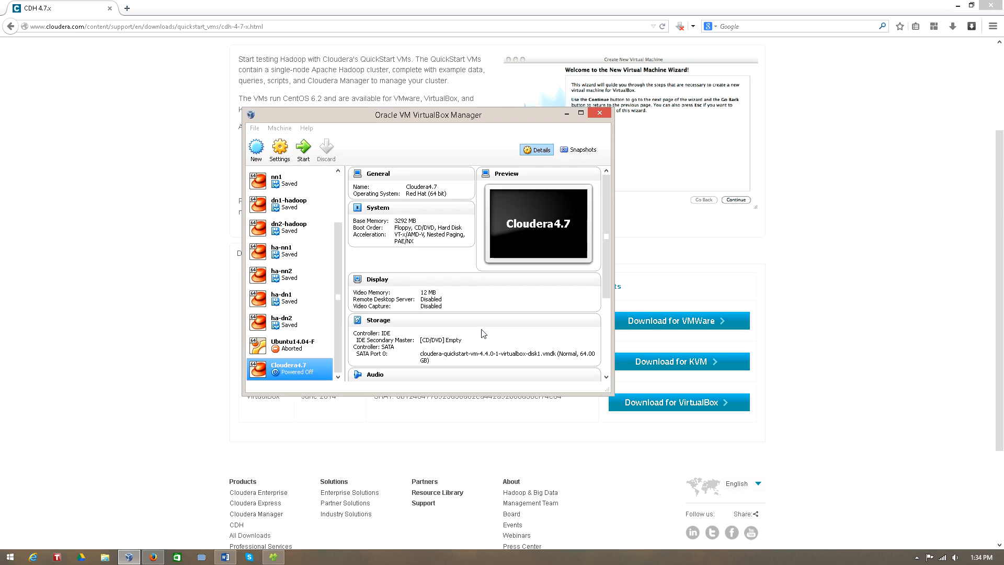
pyautogui.click(303, 150)
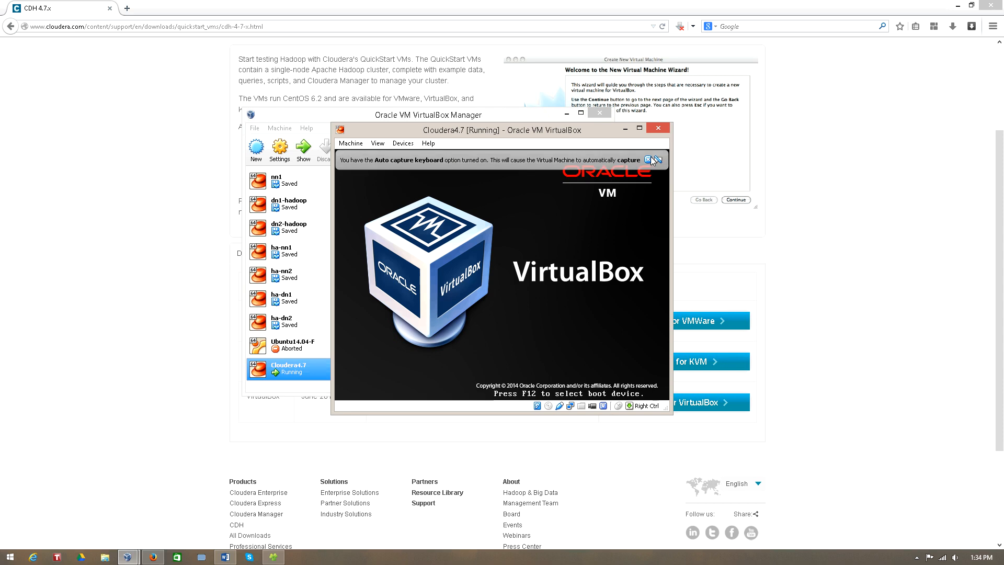
pyautogui.click(647, 160)
# Reposition the running machine's window, boot the CentOS entry from the GRUB menu and dismiss the mouse pointer integration notice
pyautogui.moveTo(535, 134); pyautogui.dragTo(329, 78)
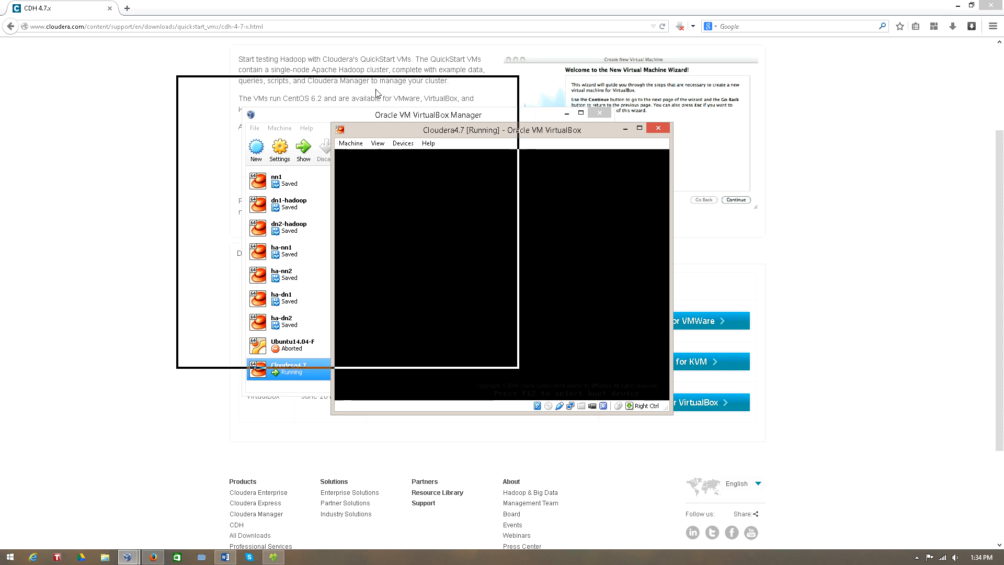
pyautogui.moveTo(514, 366); pyautogui.dragTo(660, 376)
pyautogui.press('Escape')
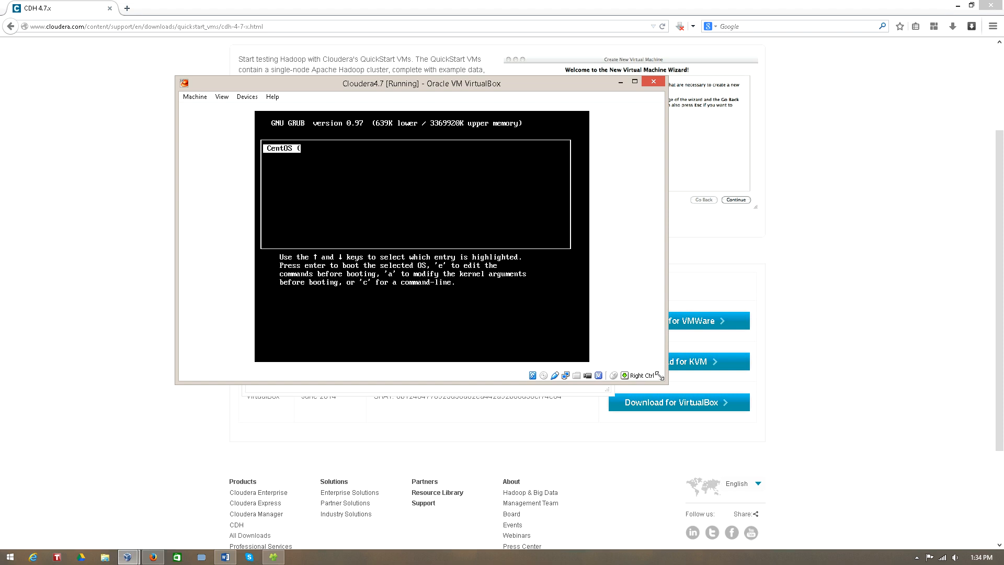
pyautogui.press('Return')
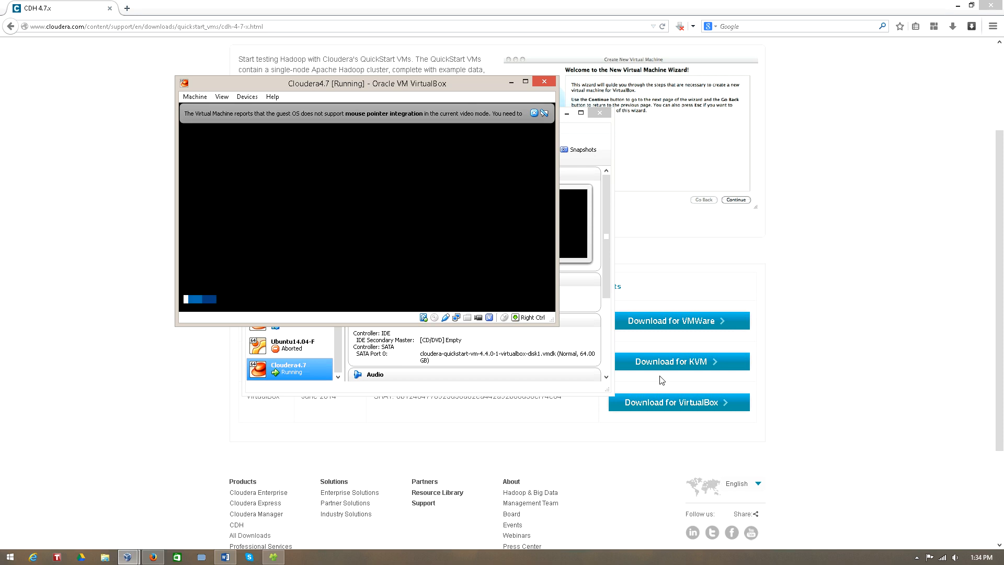
pyautogui.click(534, 114)
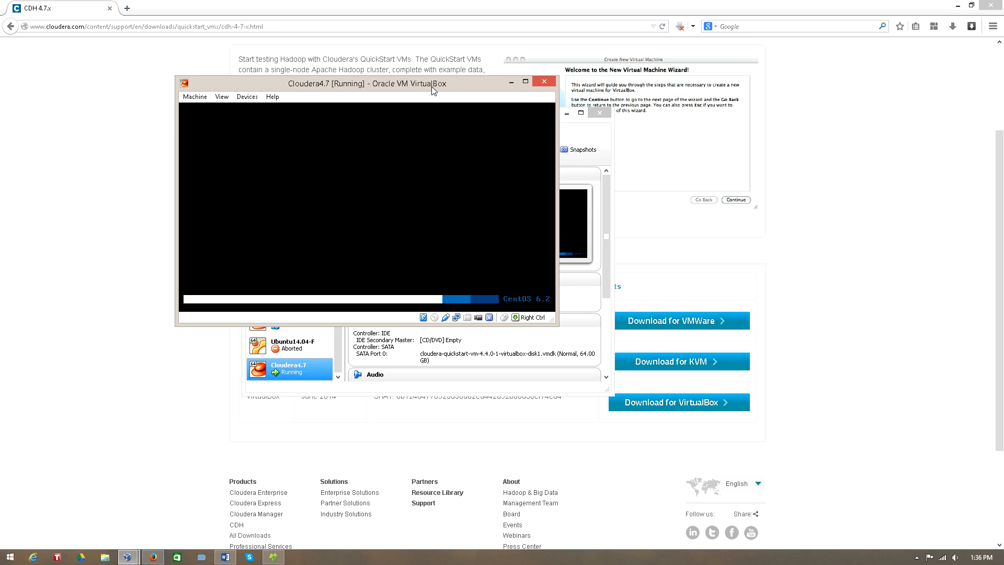
# Dismiss the remaining mouse integration notice while CentOS boots, and maximize the Cloudera VM welcome page's browser window in the guest desktop
pyautogui.moveTo(431, 87); pyautogui.dragTo(448, 117)
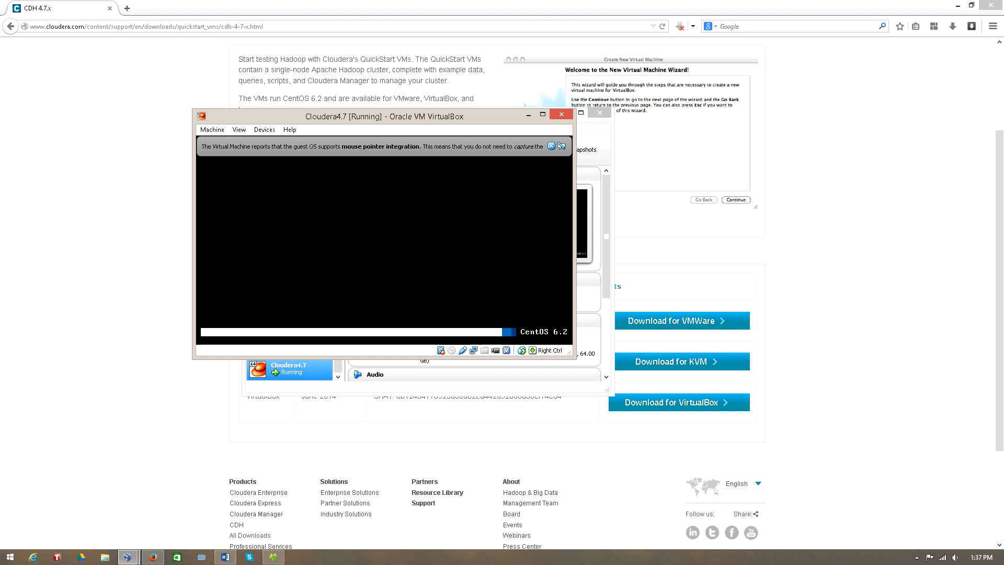
pyautogui.click(551, 147)
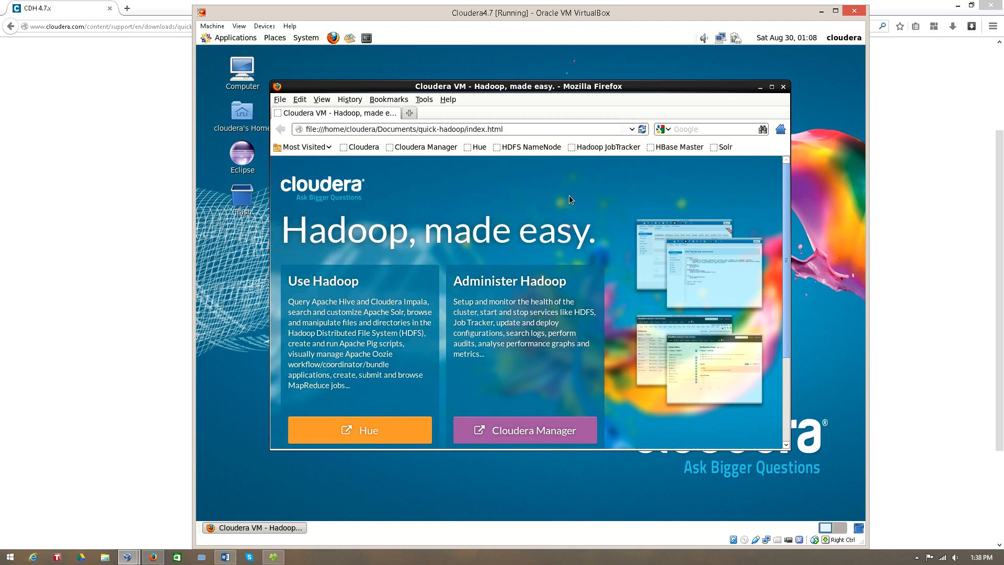
pyautogui.click(772, 87)
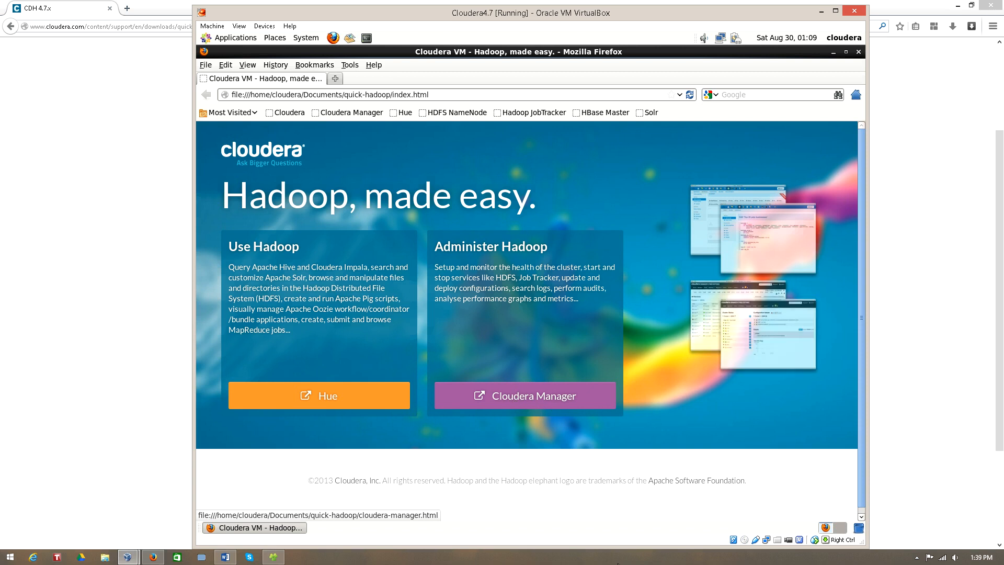
pyautogui.click(618, 563)
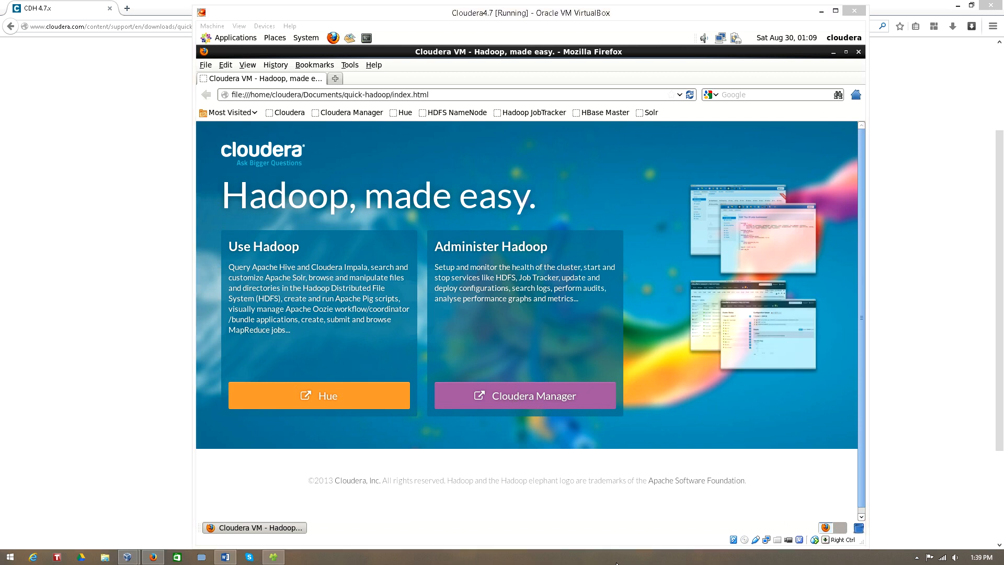